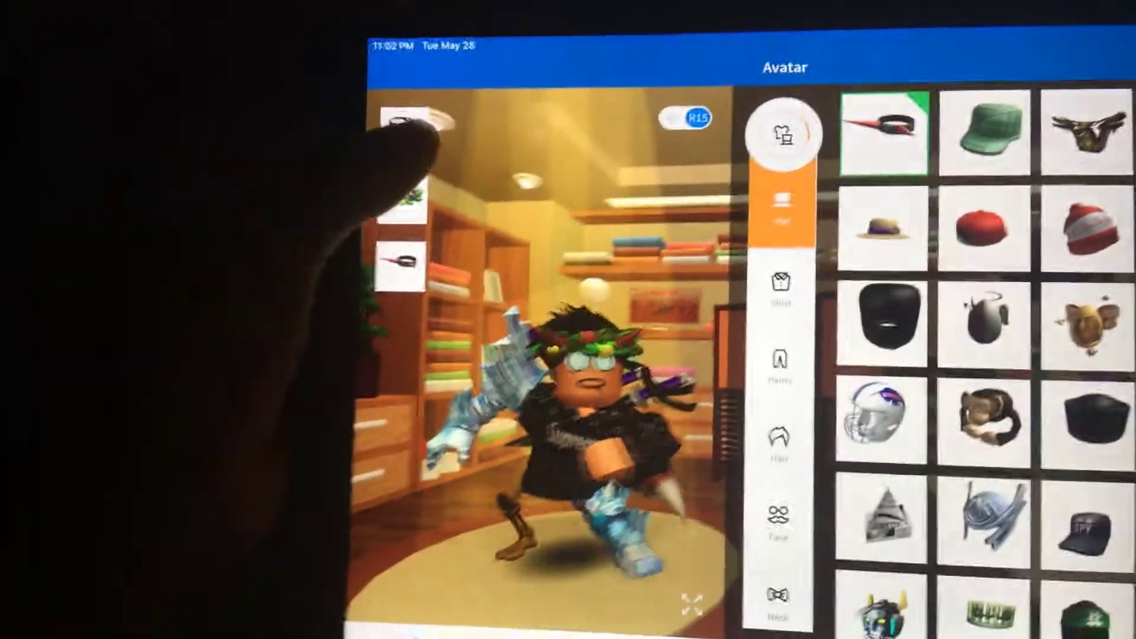
- Take the flower wreath off the avatar's head and bring up the hair items
click(316, 192)
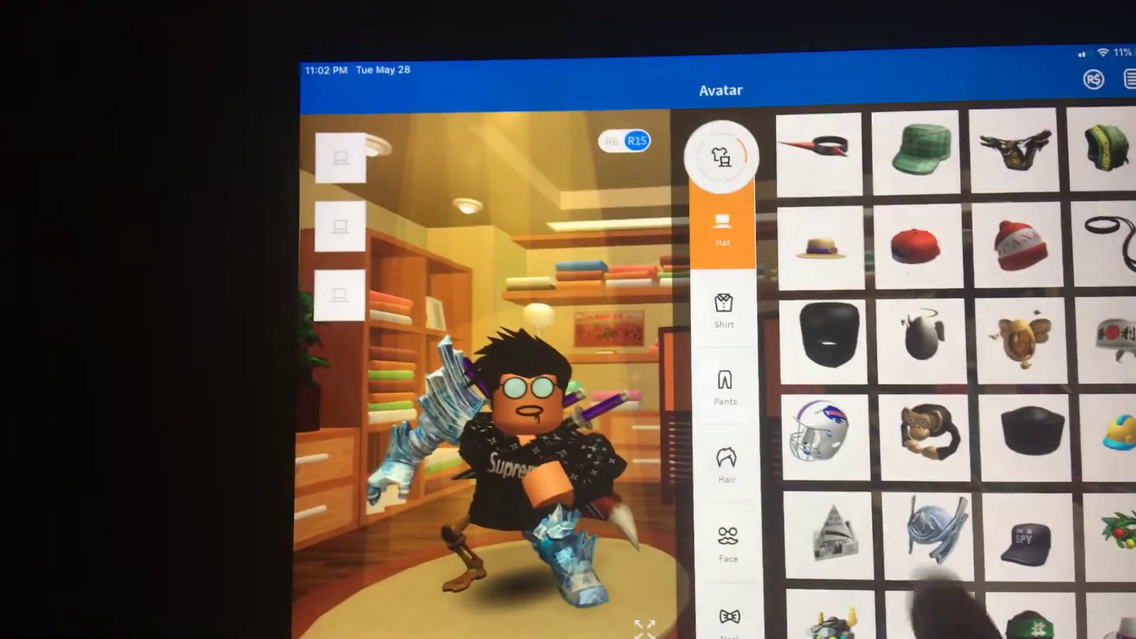
click(726, 462)
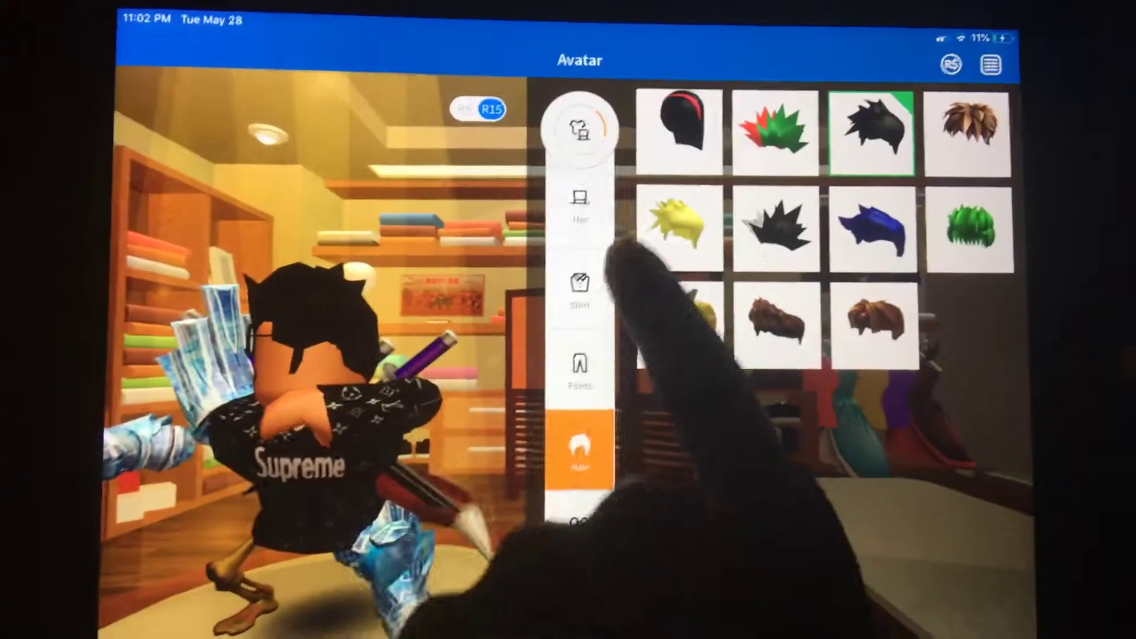
- Replace the round glasses with the green face mask from the face accessories
click(581, 204)
click(578, 533)
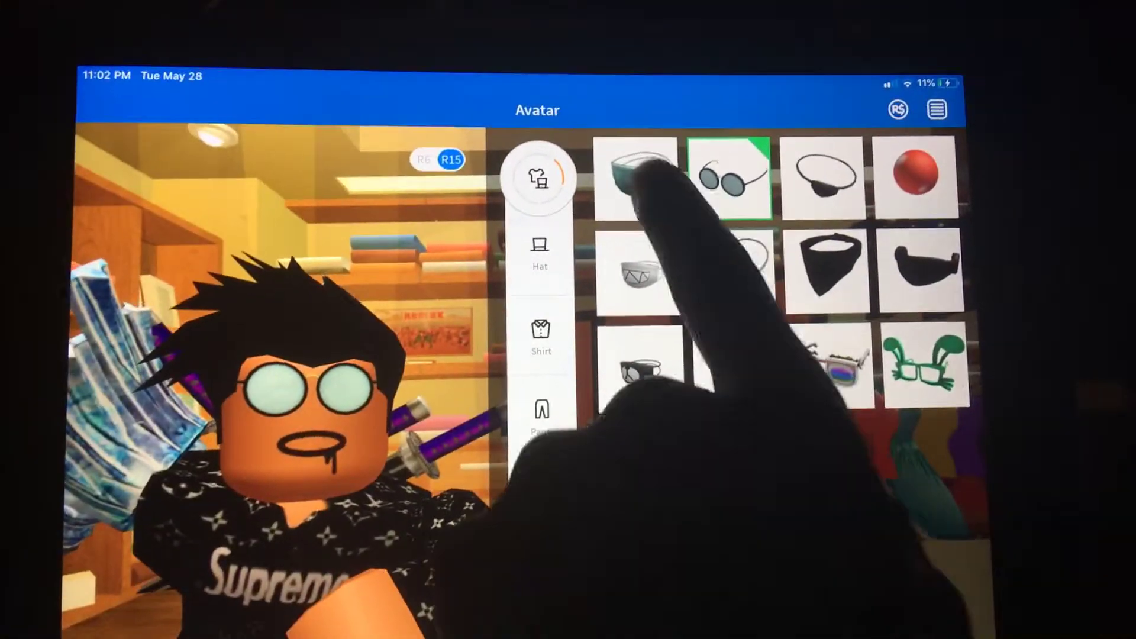
click(635, 173)
click(537, 178)
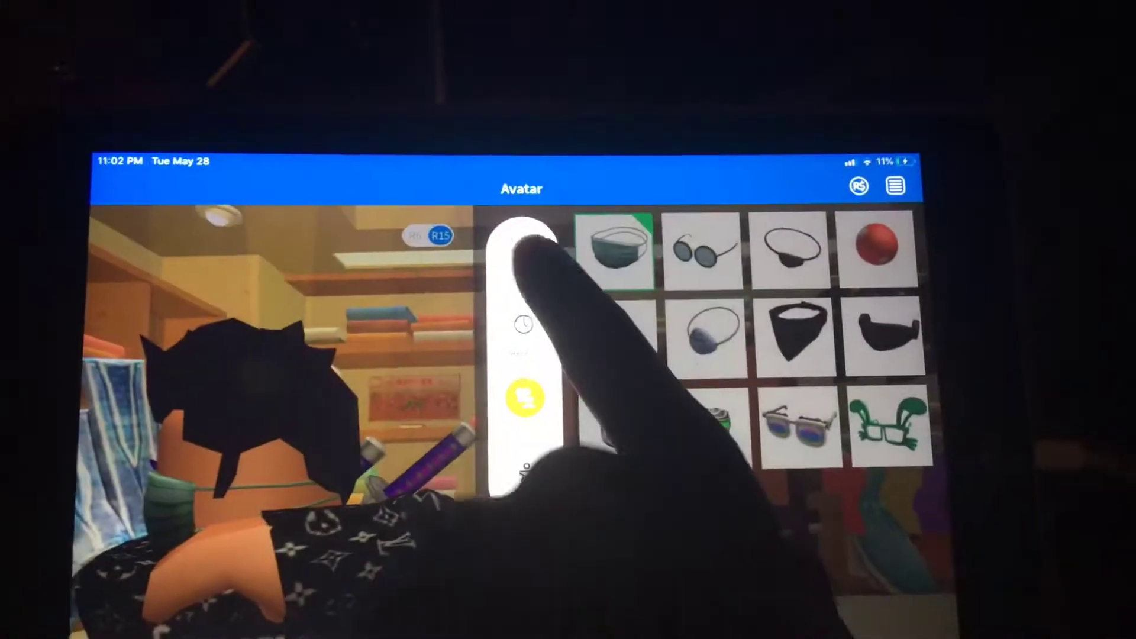
- Give the front-facing avatar the sleepy closed-eye face
click(529, 249)
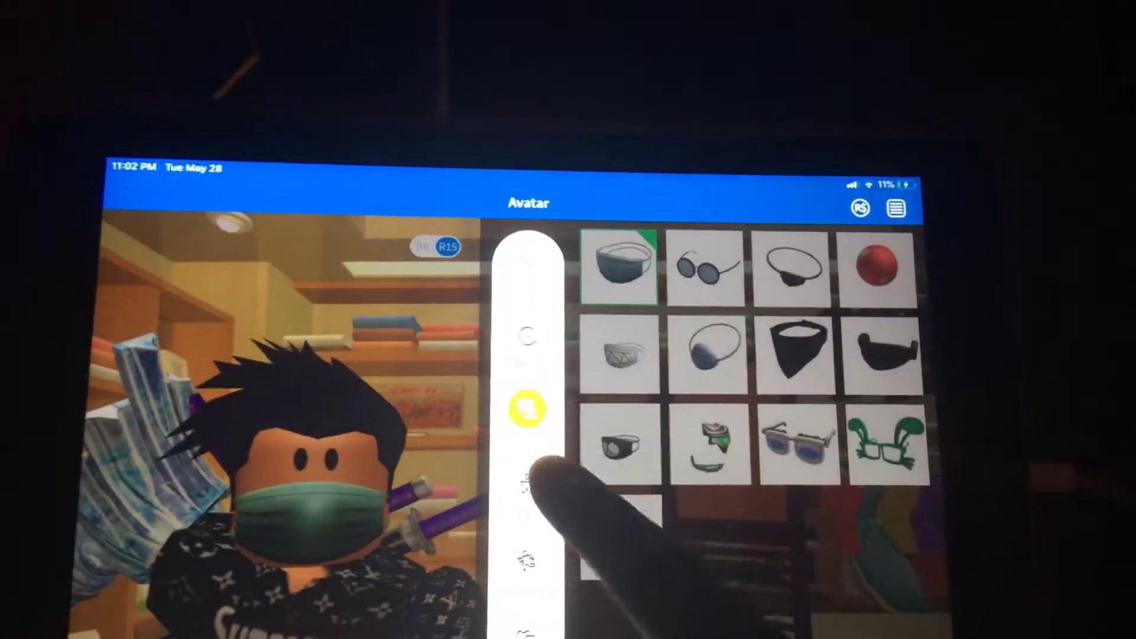
click(527, 479)
click(700, 260)
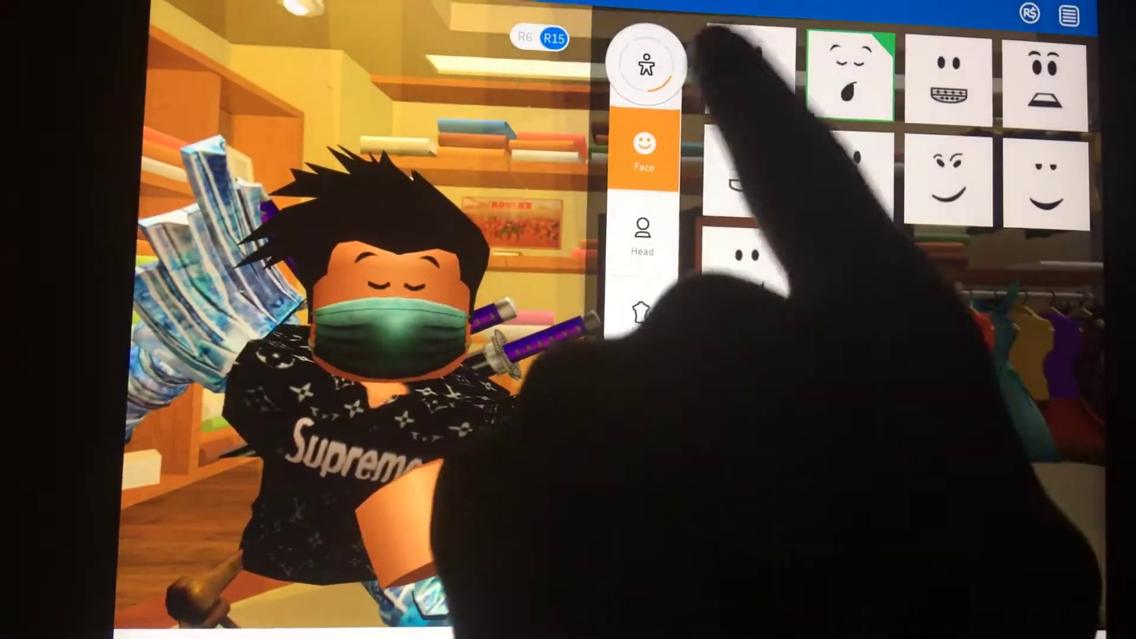
- Switch the category list to clothing and accessories and show the hat items
click(662, 62)
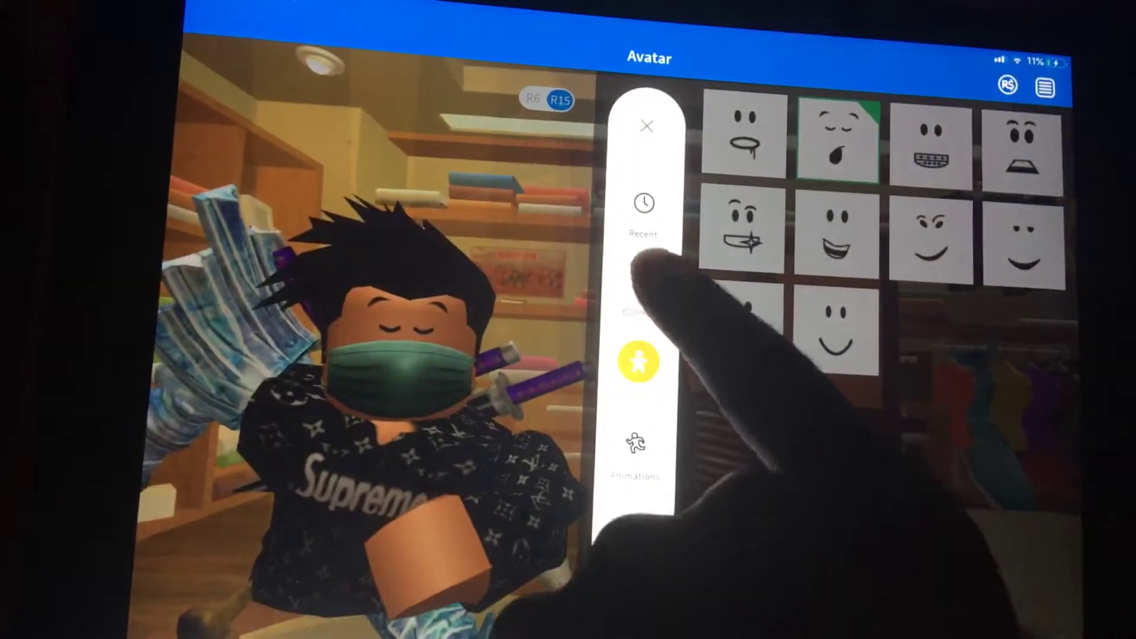
click(647, 271)
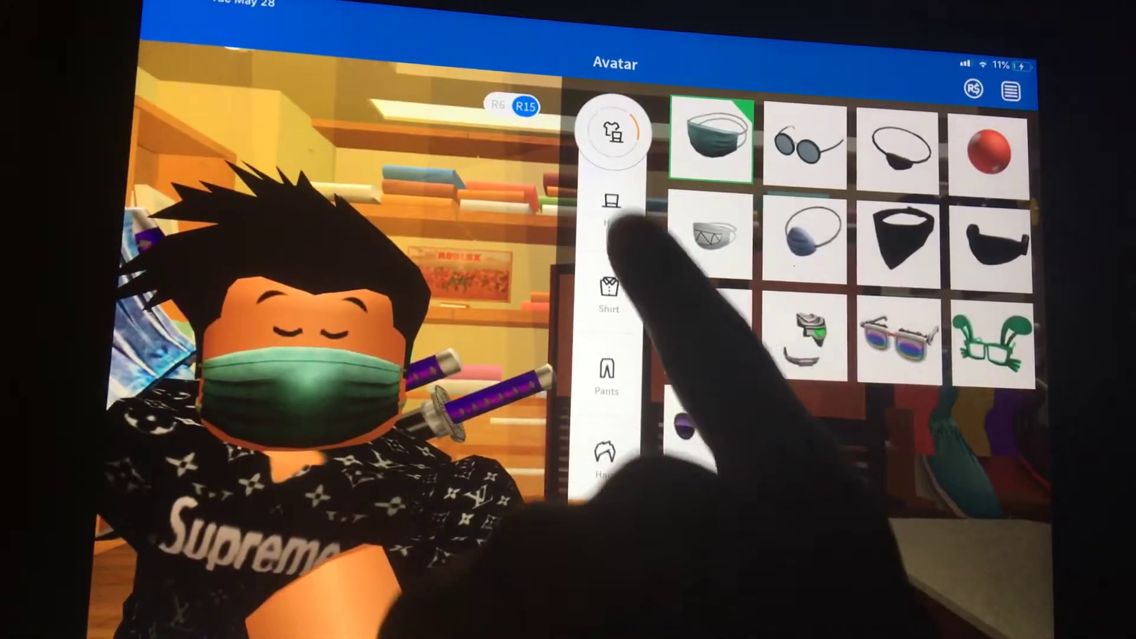
click(612, 209)
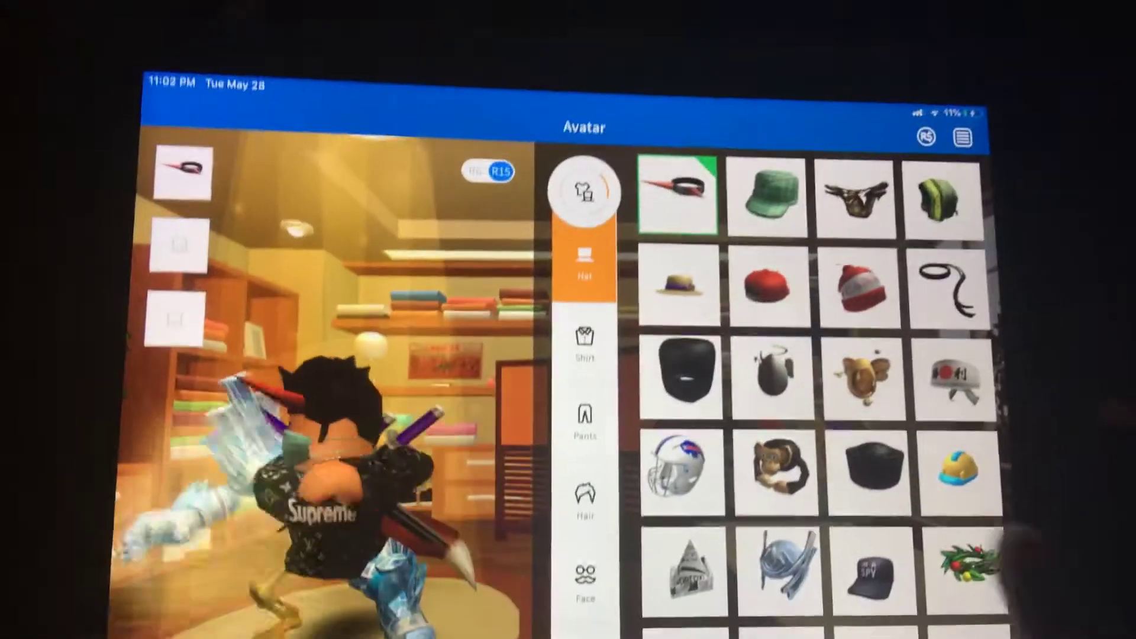
- Try on the wreath and black hats, then remove the wreath again
click(968, 564)
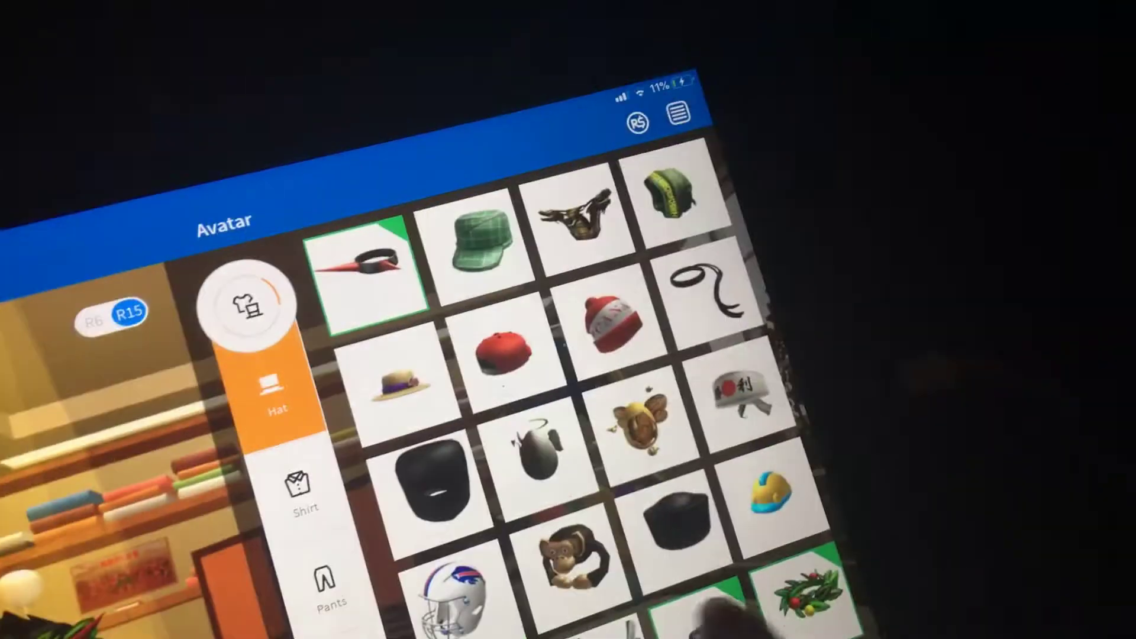
click(675, 520)
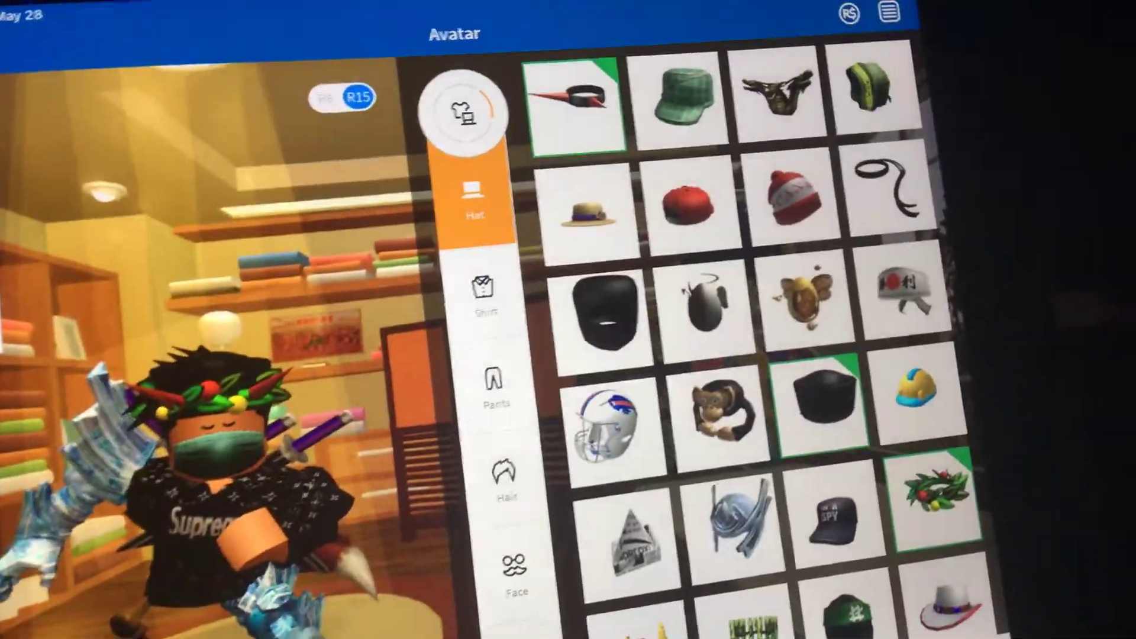
click(932, 492)
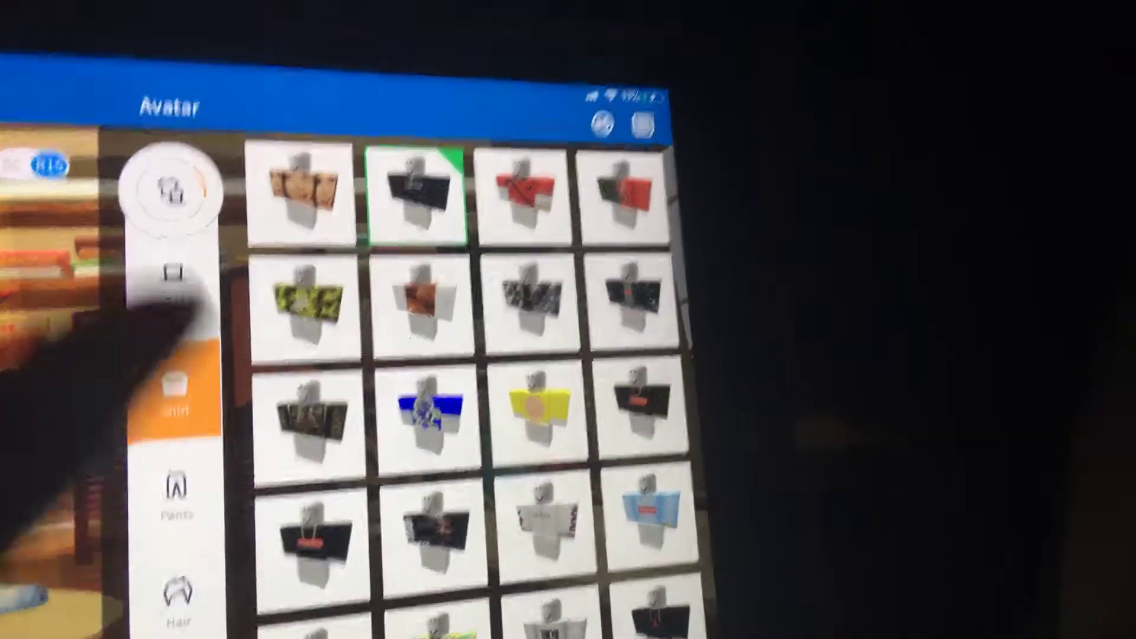
- Return to the hat items list
click(173, 275)
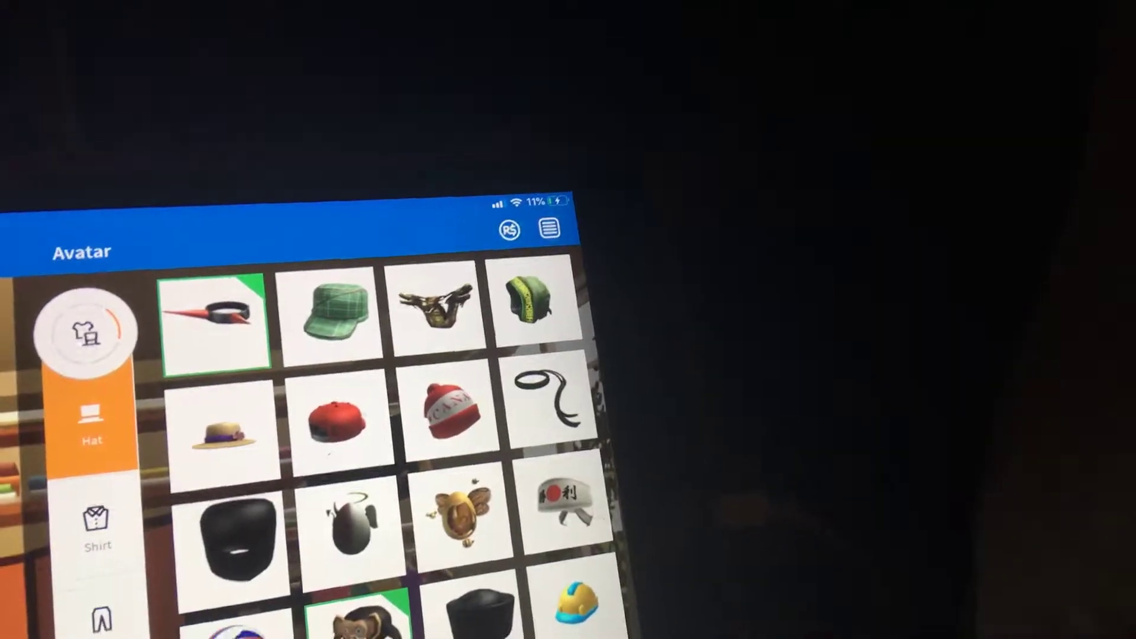